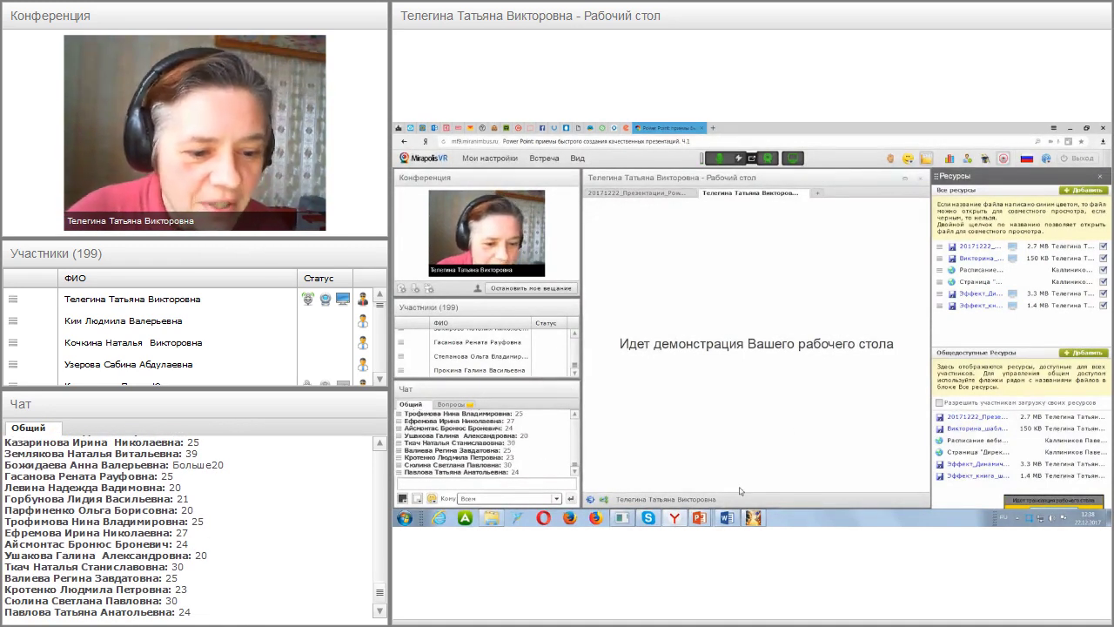
# Switch to the 20171222_Презентации_Power_Point presentation in PowerPoint and open slide 7, "Правила ведения хронометража"
pyautogui.moveTo(684, 520)
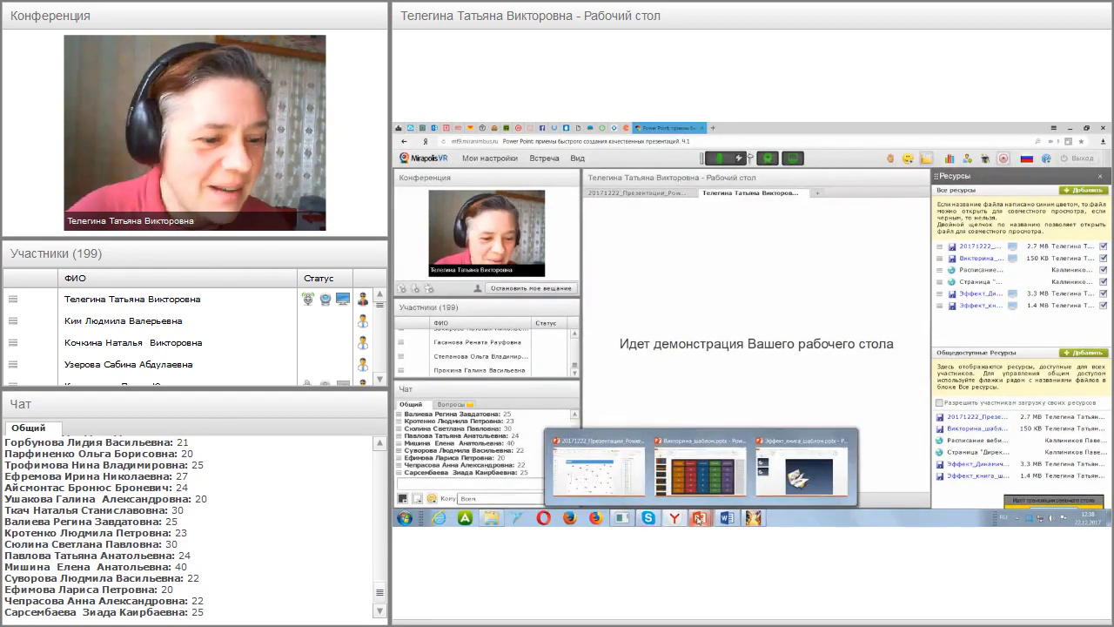
pyautogui.click(604, 470)
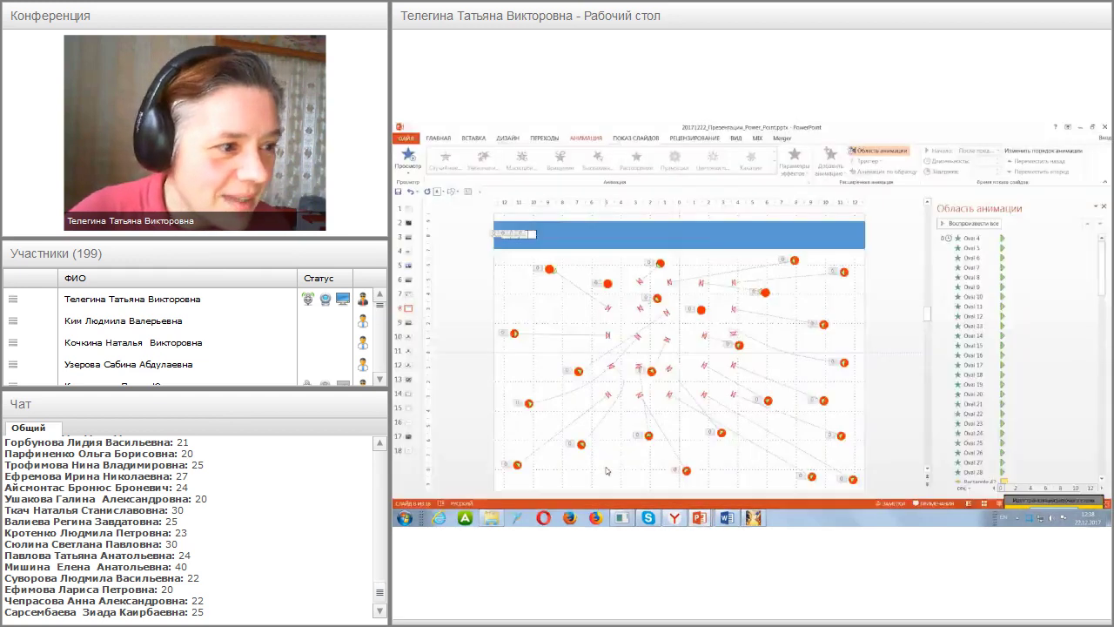
pyautogui.click(407, 296)
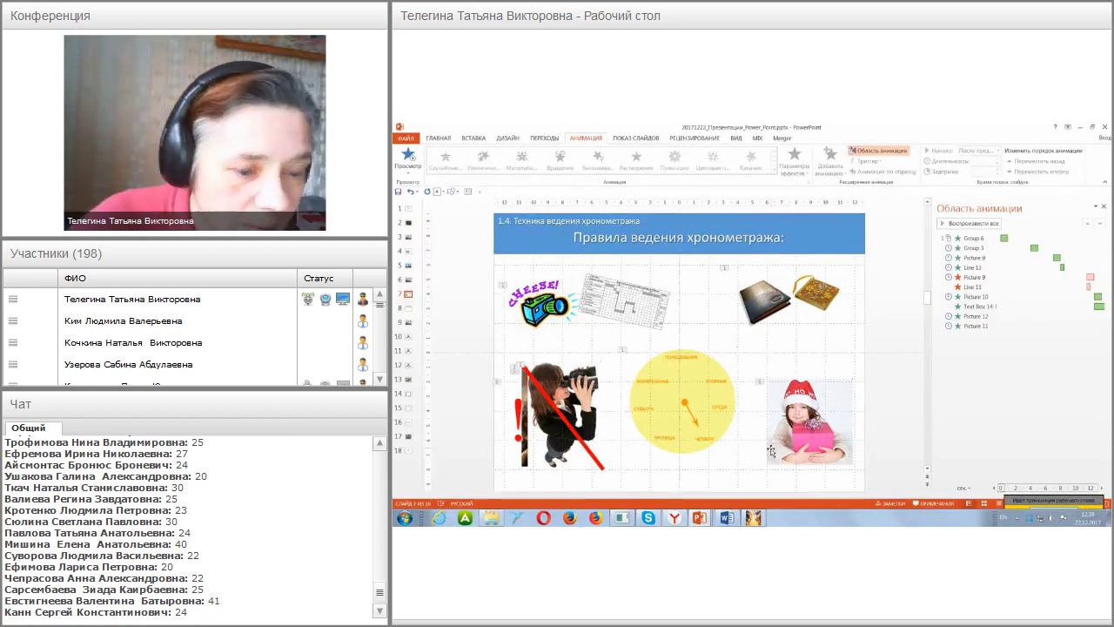
# Play the slide show from the beginning through the timekeeping rules slide to the slide with the red dots
pyautogui.press('F5')
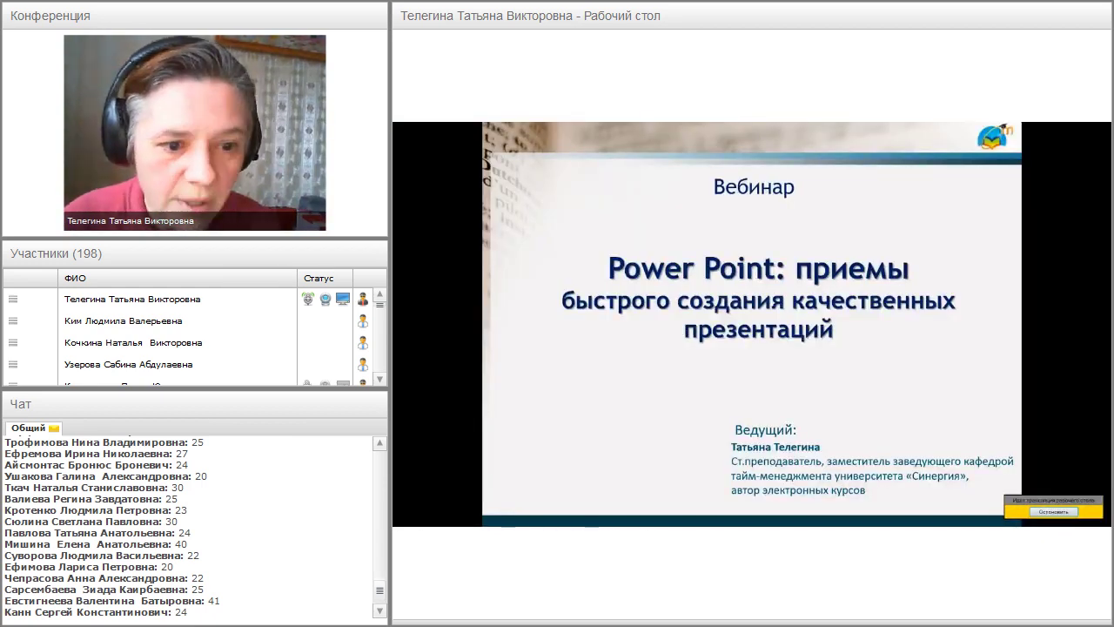
pyautogui.press('Right')
pyautogui.press('Right')
pyautogui.press('Right')
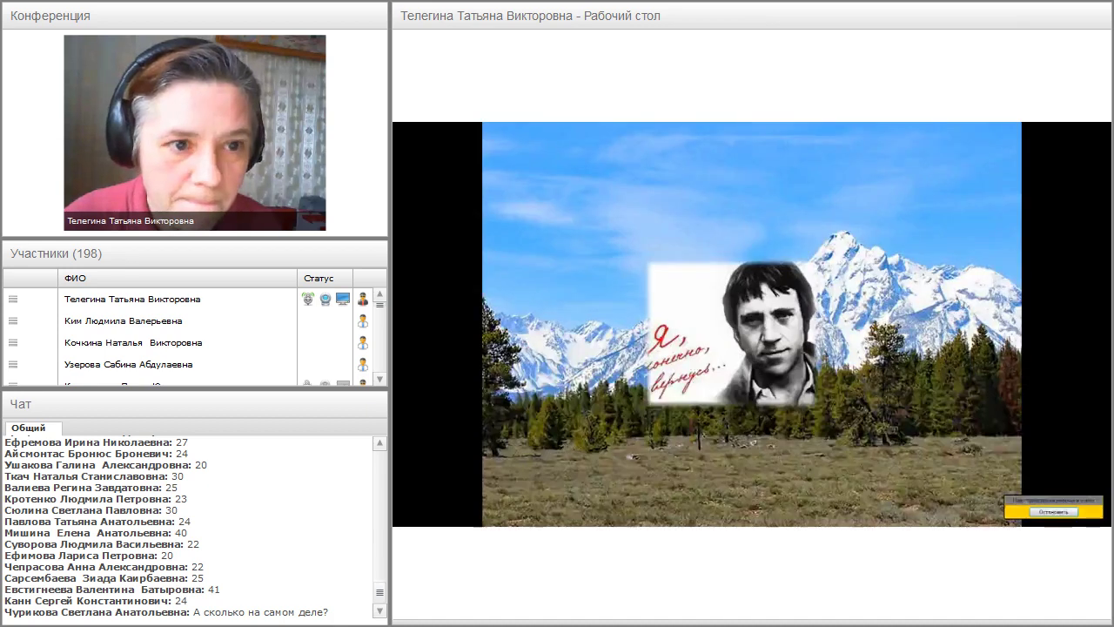
pyautogui.press('Right')
pyautogui.press('Right')
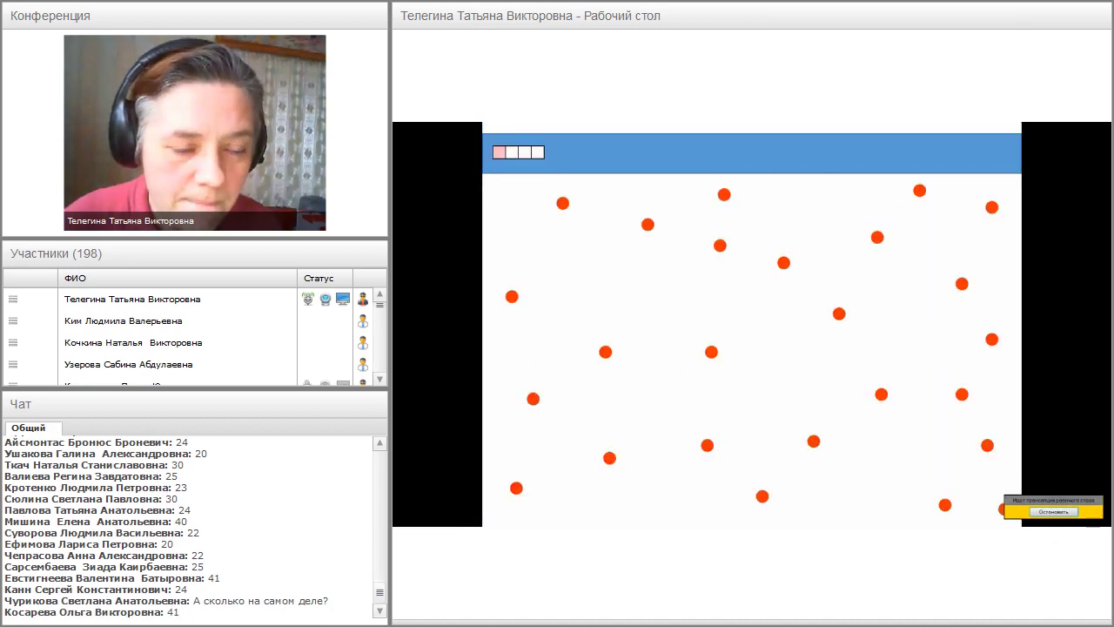
pyautogui.press('Right')
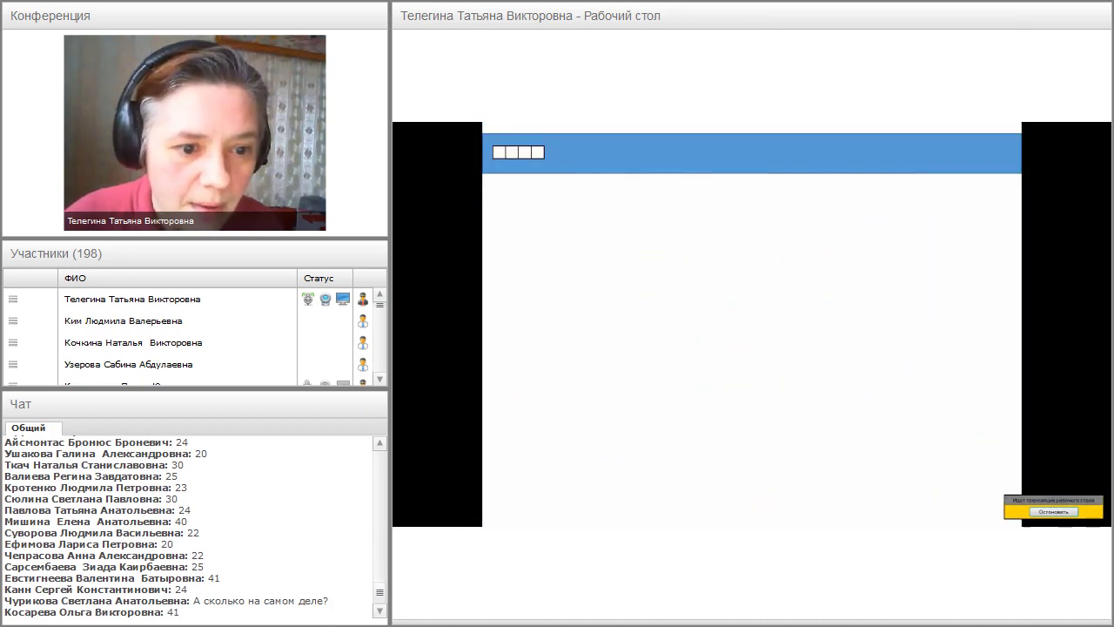
pyautogui.press('Left')
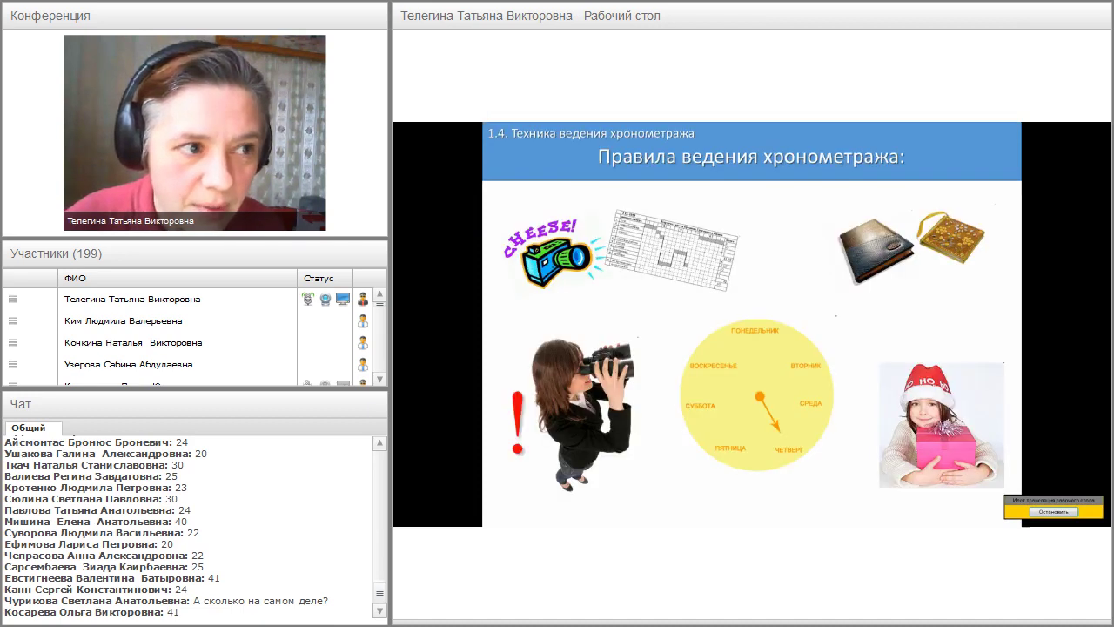
pyautogui.press('Right')
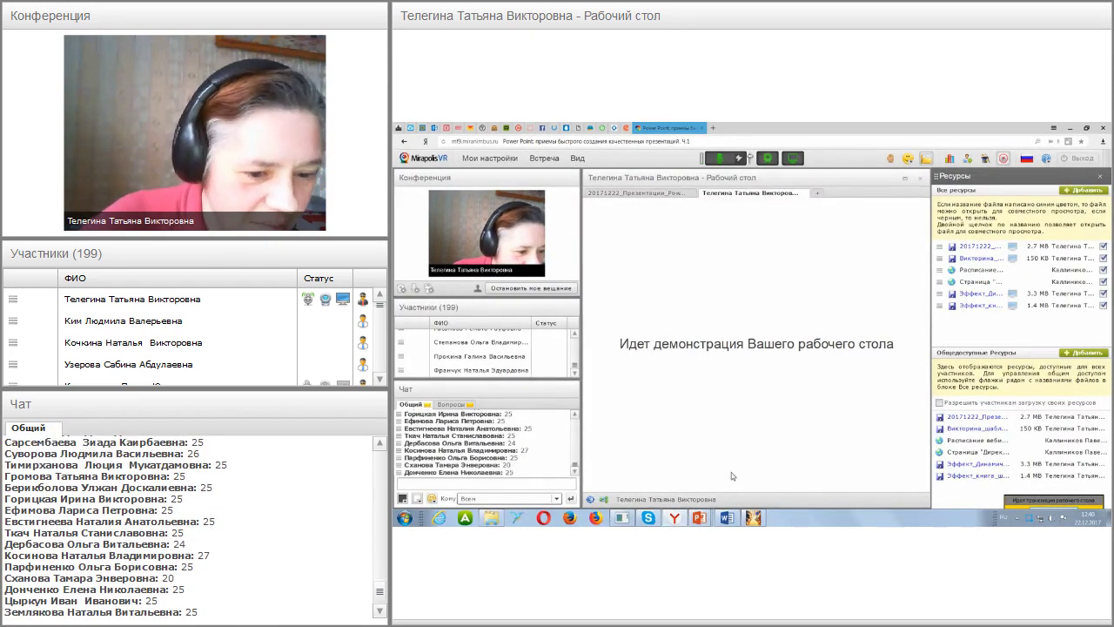
# Switch back to the 20171222_Презентации_Power_Point presentation in PowerPoint and open slide 8 with the animated red dots
pyautogui.moveTo(699, 517)
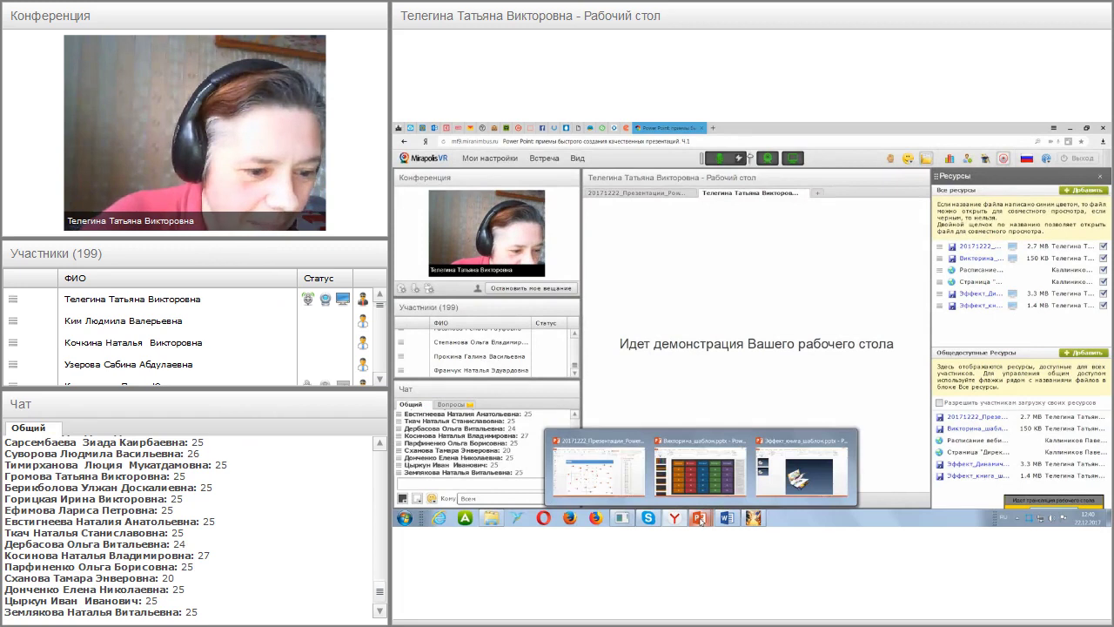
pyautogui.click(617, 468)
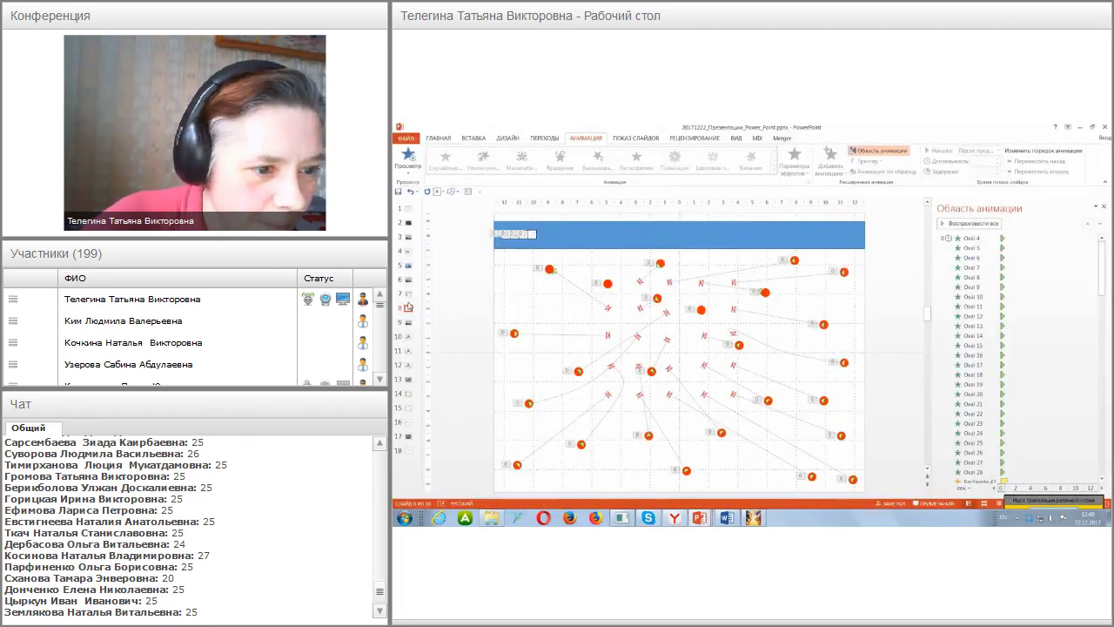
pyautogui.press('Up')
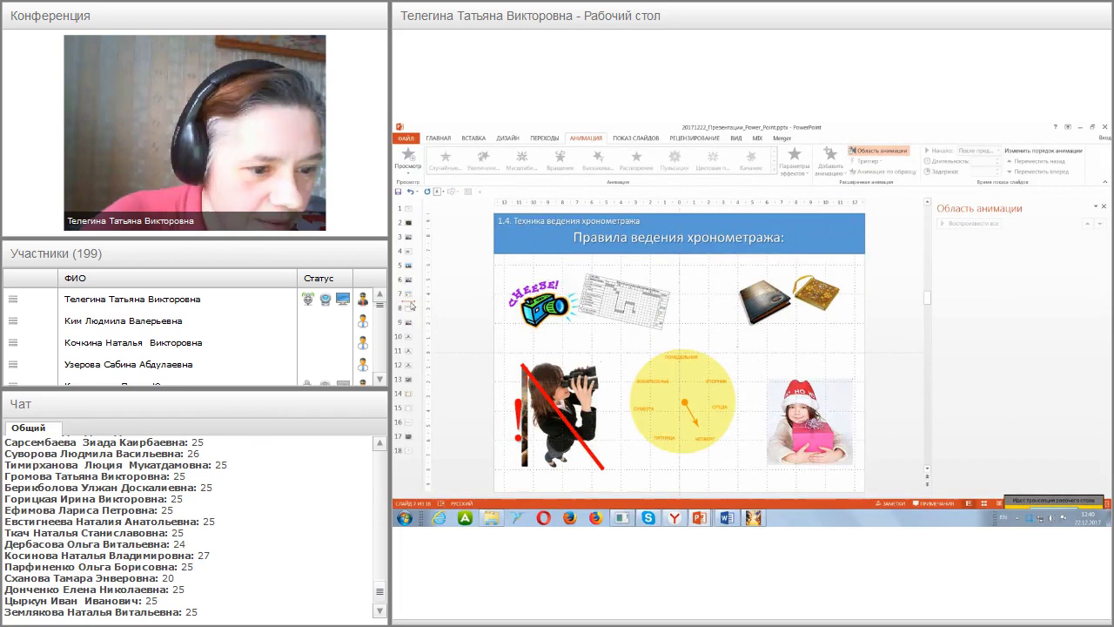
pyautogui.click(411, 307)
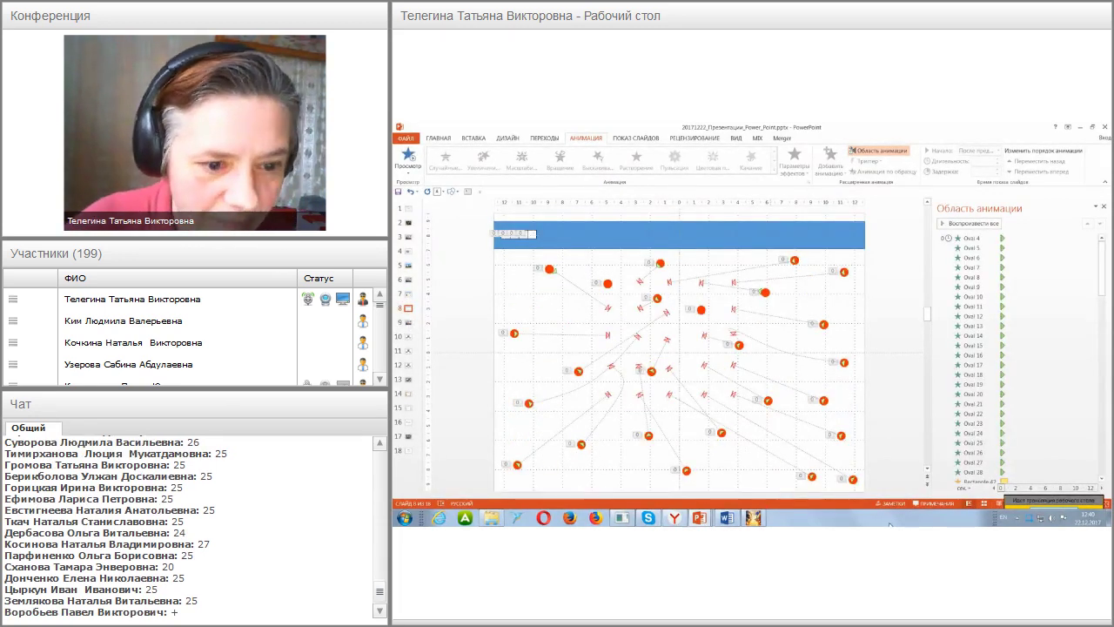
# Restart the slide show from the first slide and advance to the red dots slide to present its animation
pyautogui.press('F5')
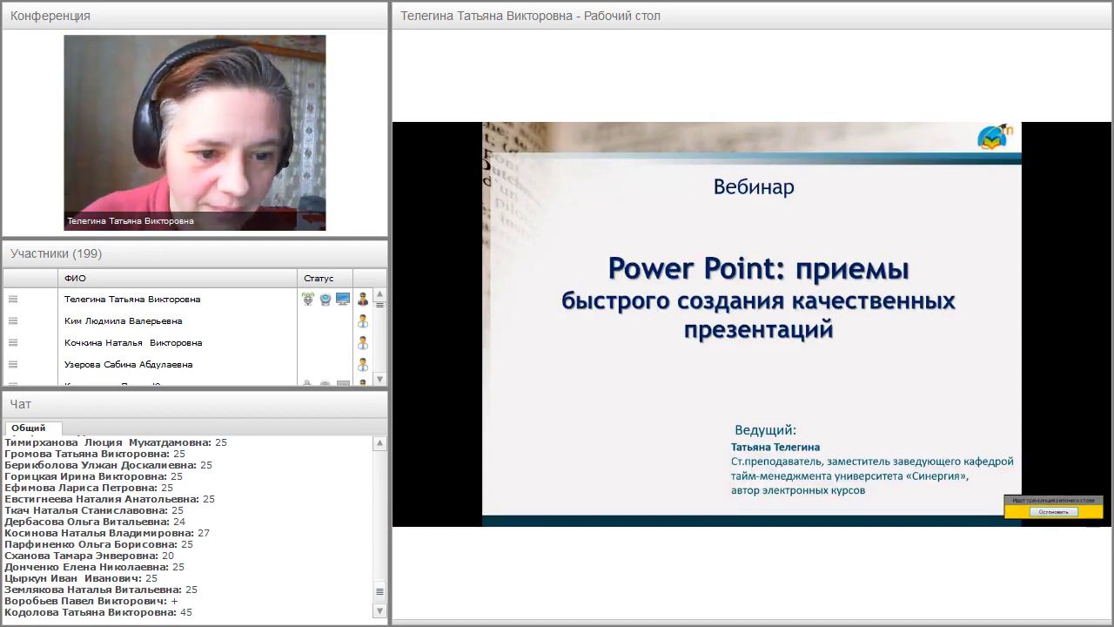
pyautogui.press('Right')
pyautogui.press('Right')
pyautogui.press('Right')
pyautogui.press('Right')
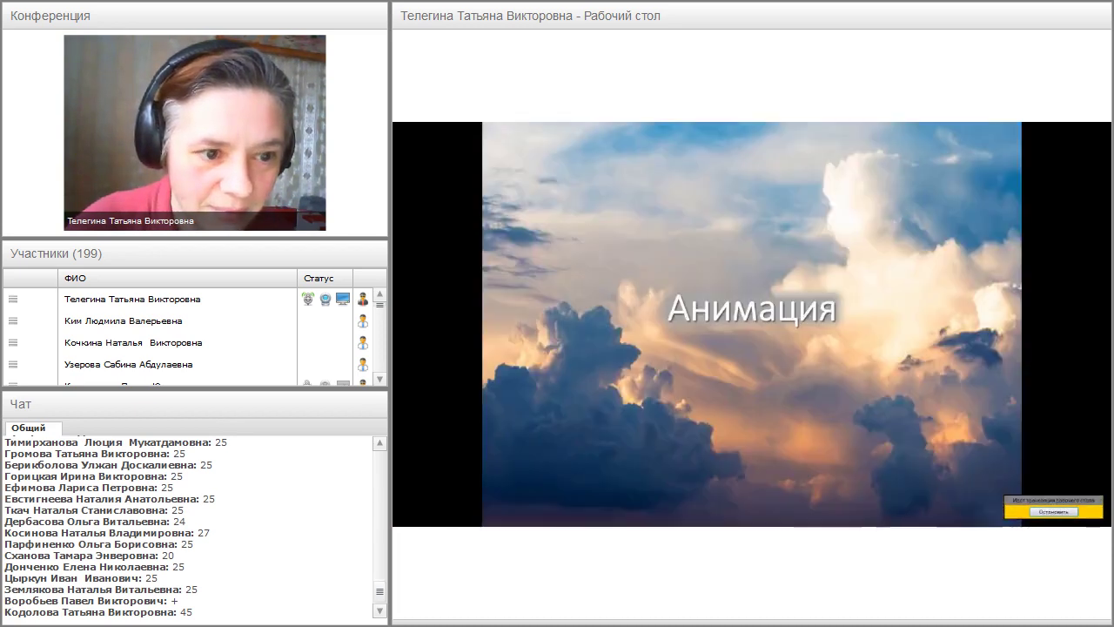
pyautogui.press('Right')
pyautogui.press('Right')
pyautogui.press('Right')
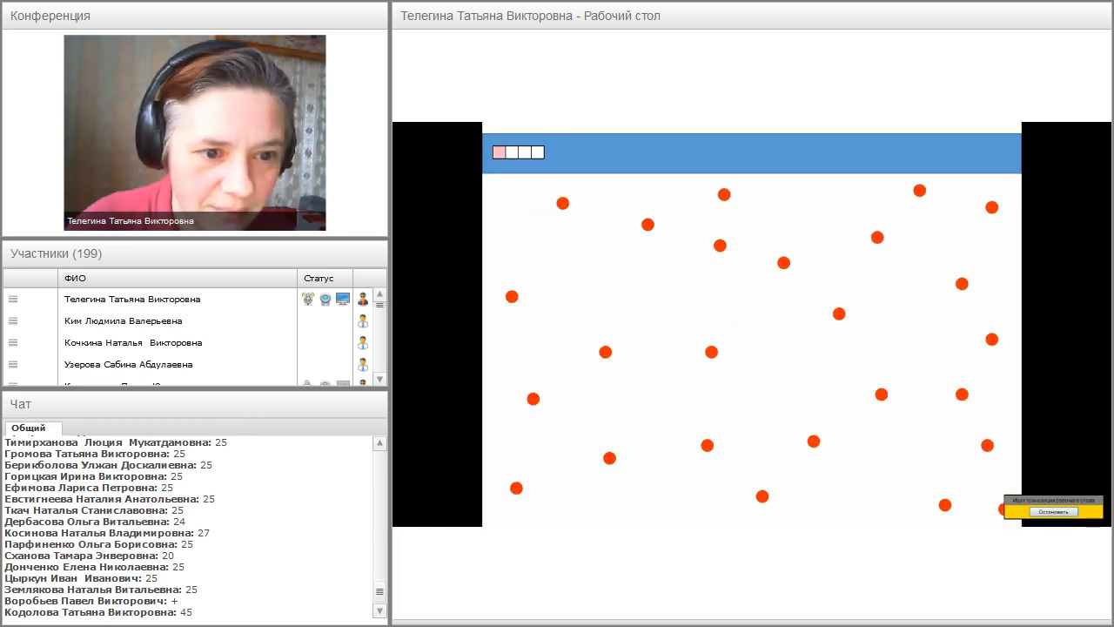
pyautogui.press('Right')
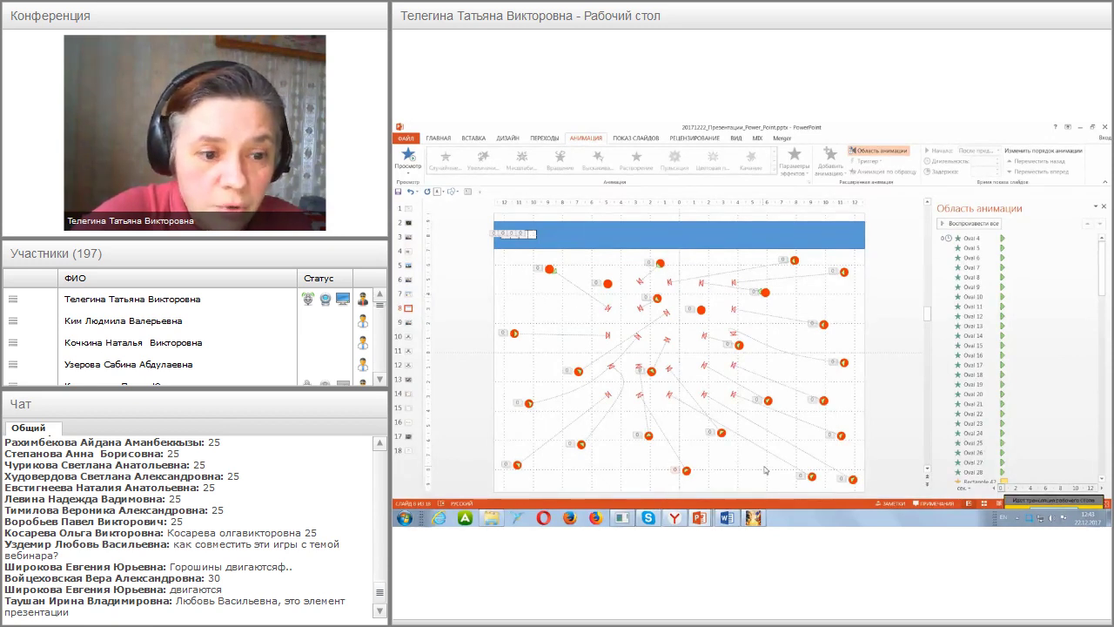
# Return to slide 8 in the editor and point out the small squares in the blue header
pyautogui.scroll(7, 773, 460)
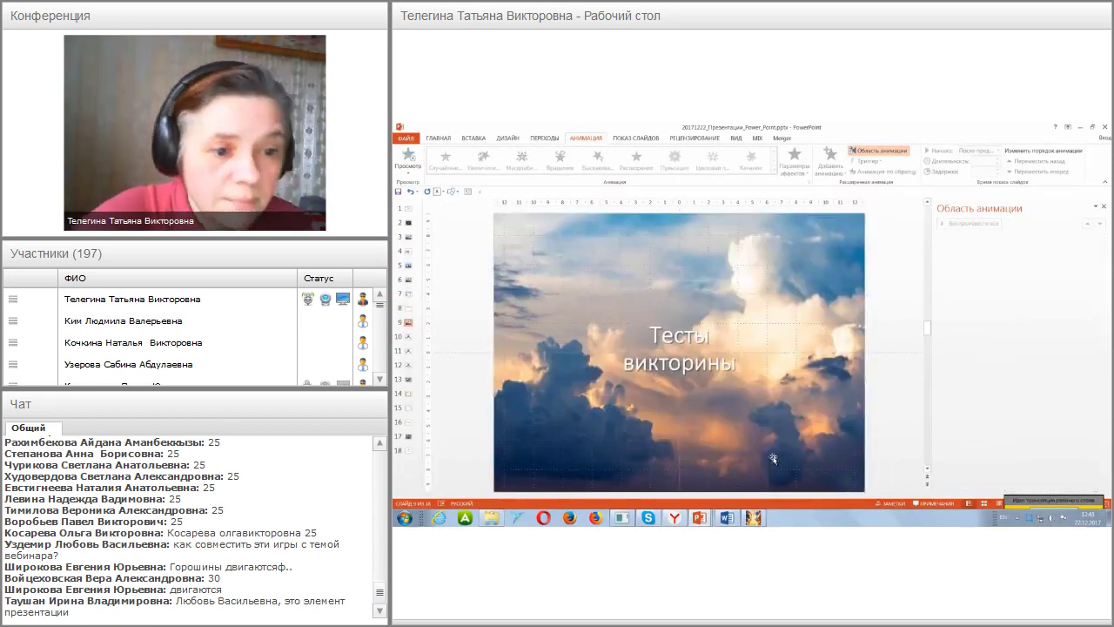
pyautogui.click(430, 308)
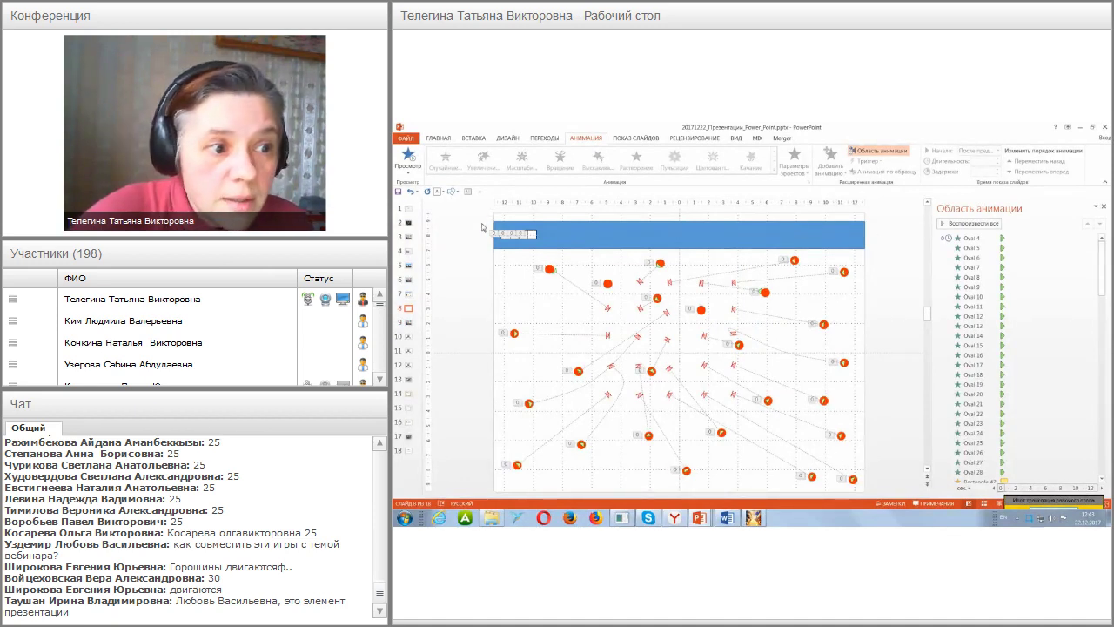
pyautogui.click(532, 235)
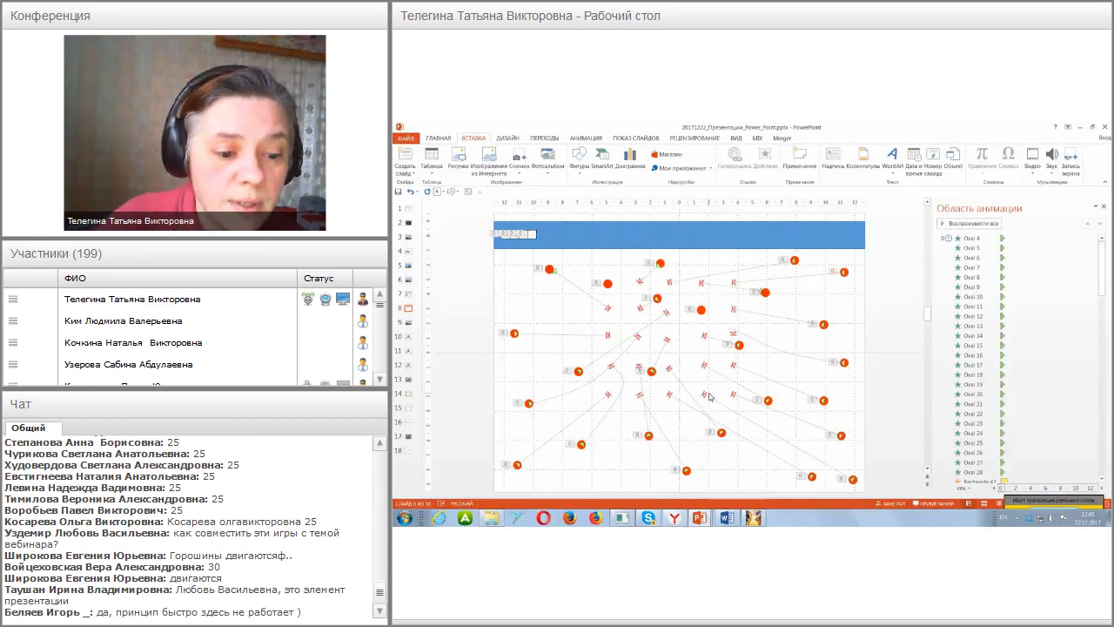
# Check the webinar chat in the browser, and return to the PowerPoint presentation at slide 9, "Тесты викторины"
pyautogui.click(674, 518)
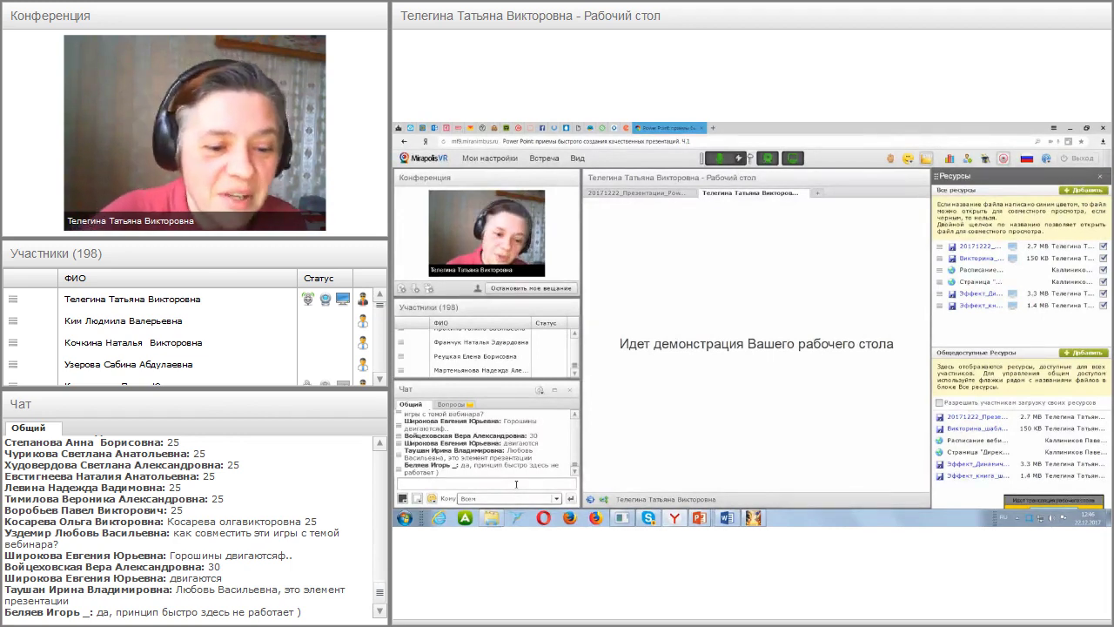
pyautogui.moveTo(701, 519)
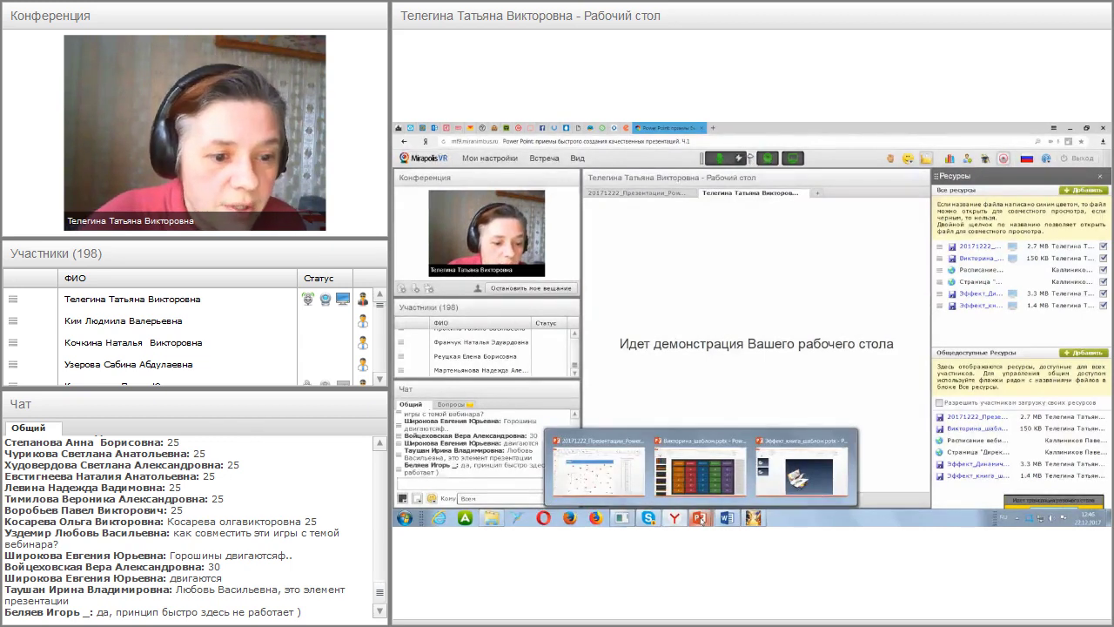
pyautogui.click(624, 485)
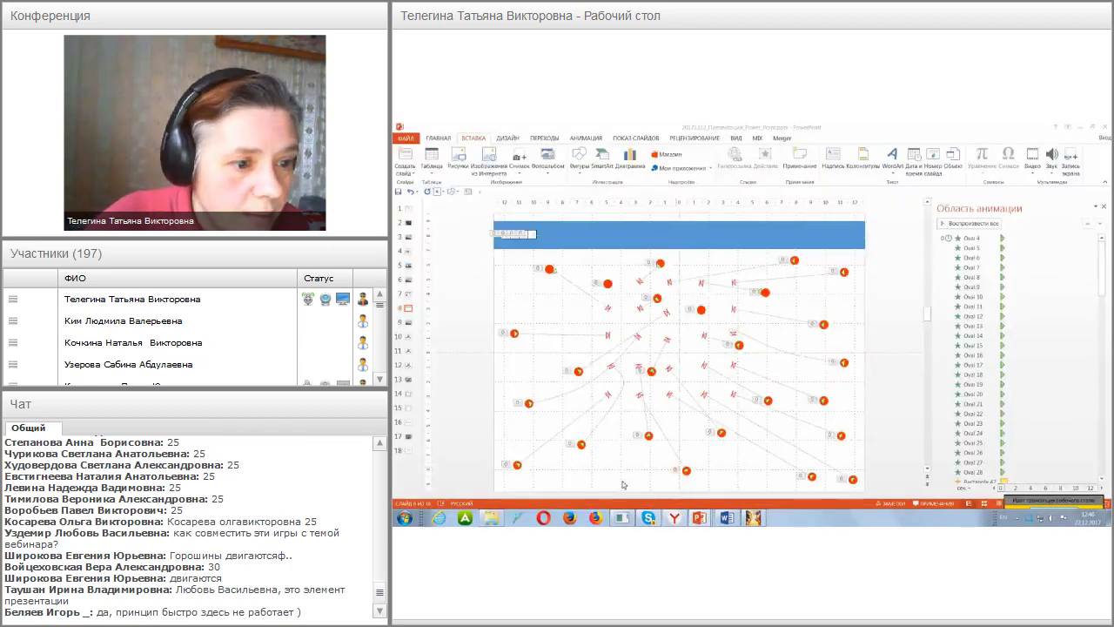
pyautogui.click(406, 324)
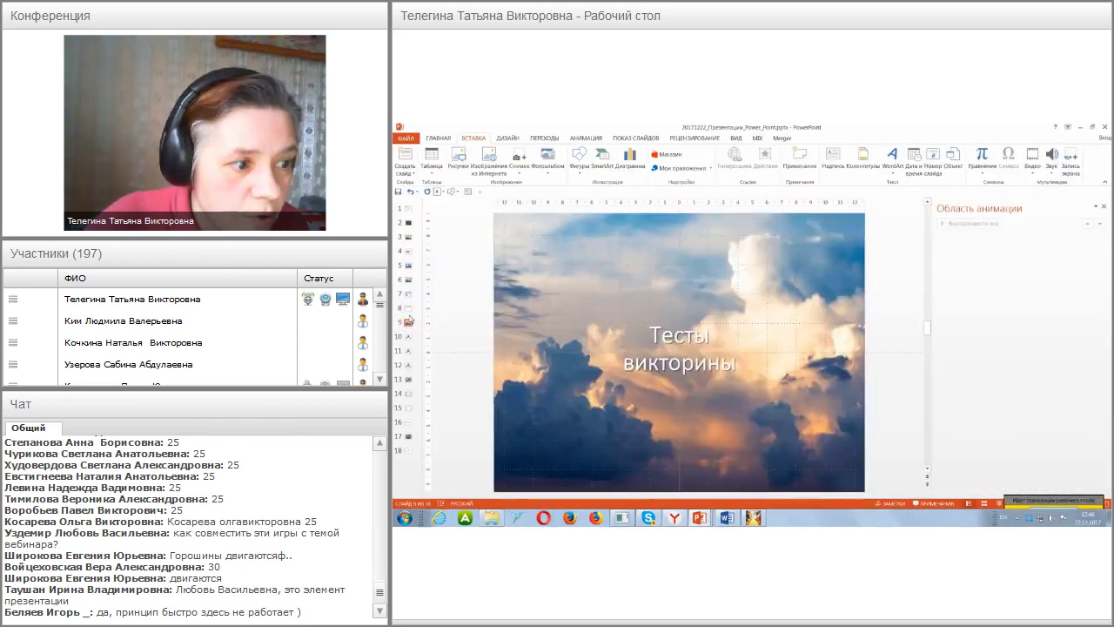
pyautogui.click(408, 309)
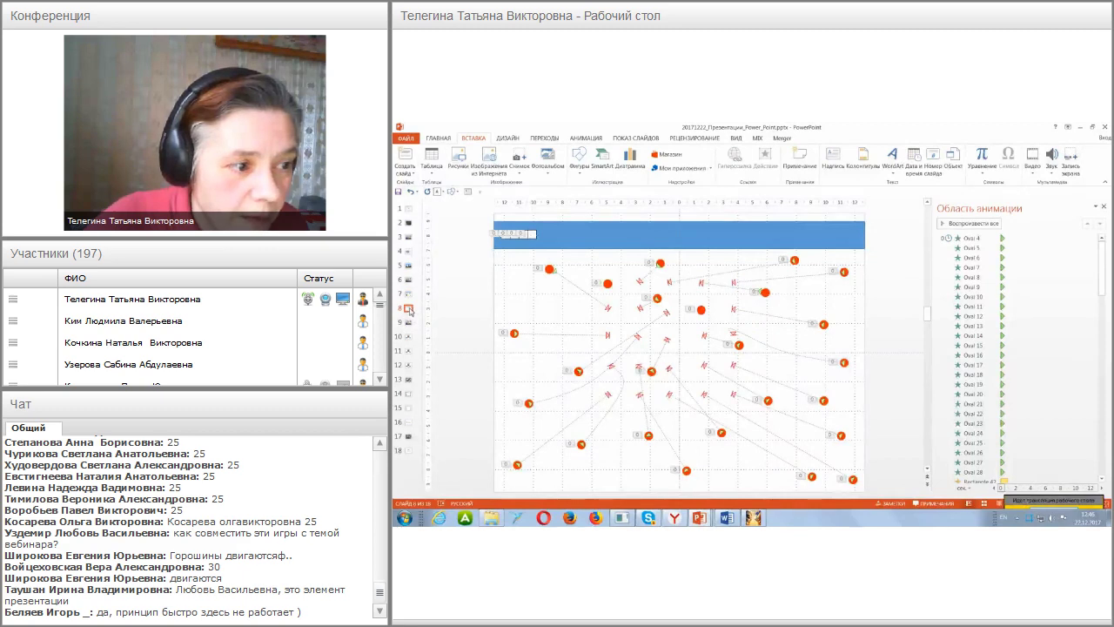
pyautogui.click(406, 324)
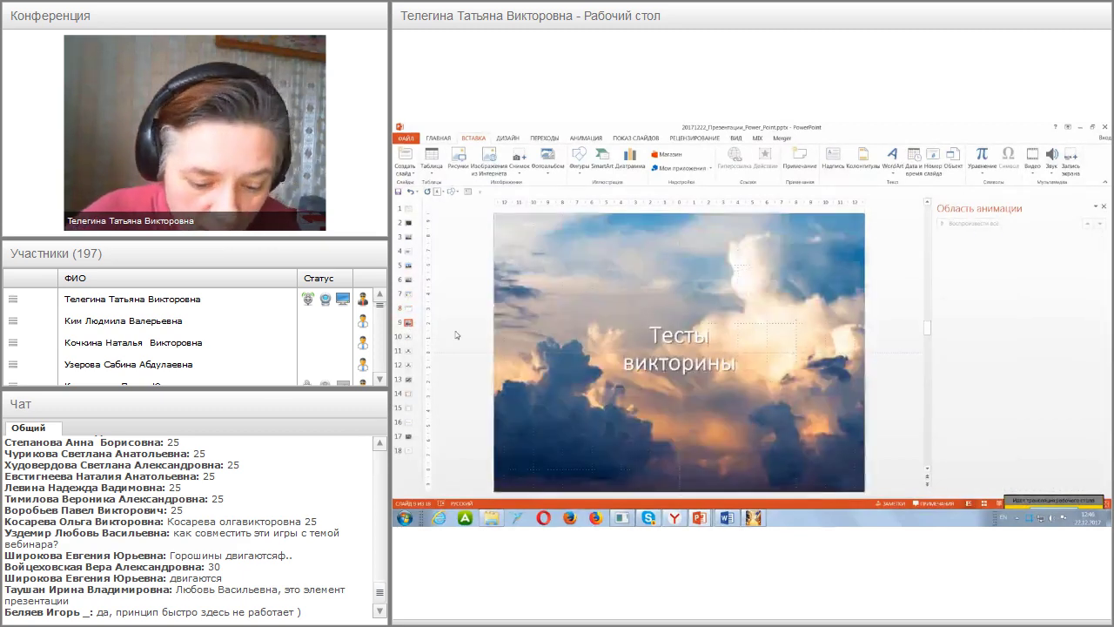